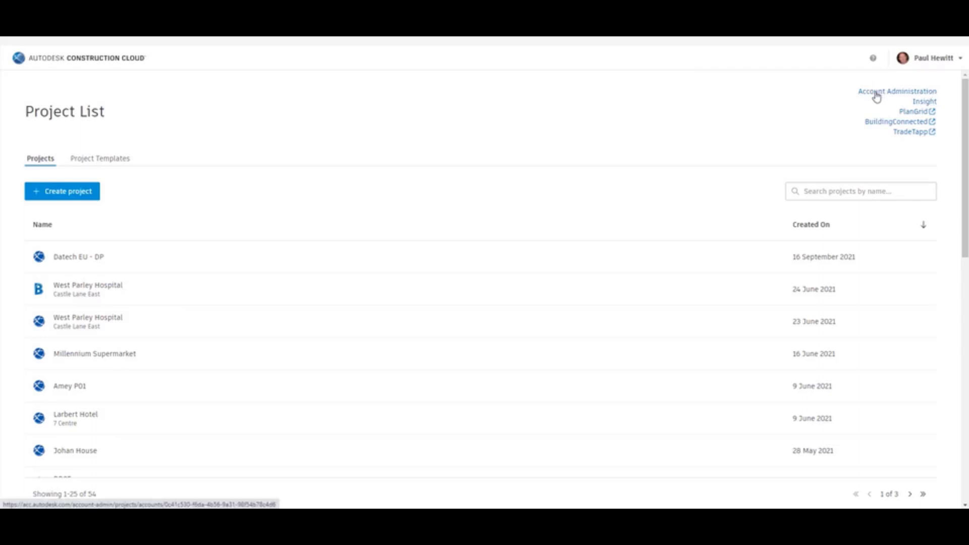
Open Account Administration's Projects page, which lists the 26 active projects
left_click(877, 96)
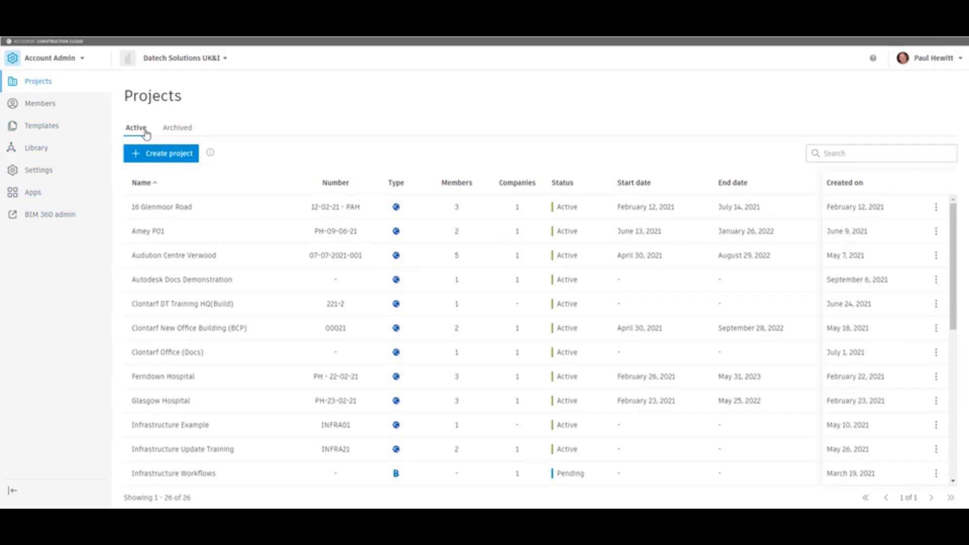
Create project 'Ringwood Medical Centre', number 07-11-21-001-A, under the Datech Solutions UK&I account
left_click(181, 157)
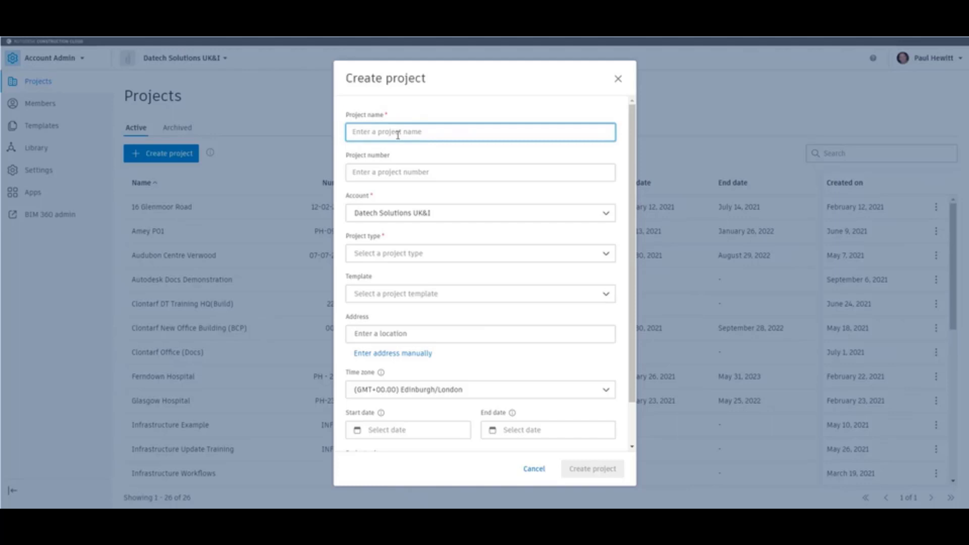
type("Ringwood Medical Centre")
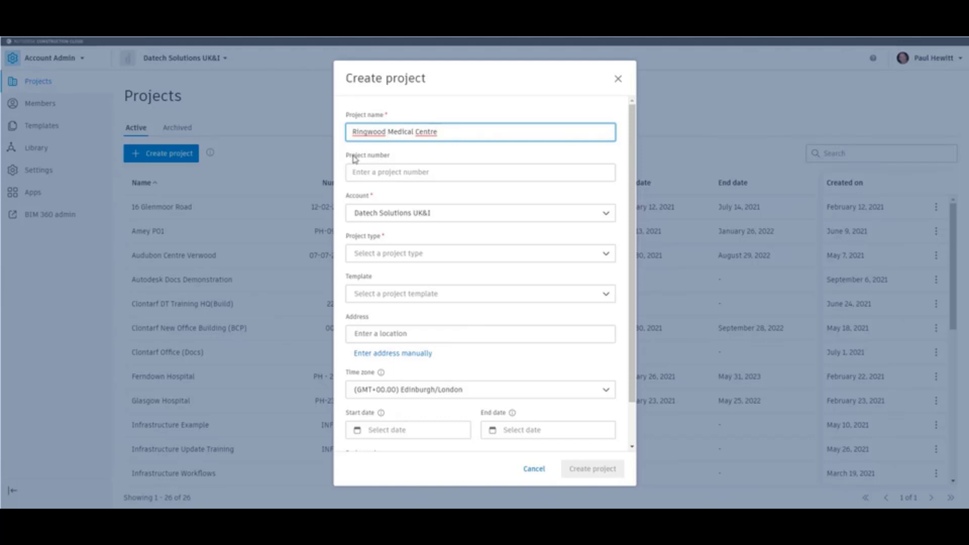
left_click(413, 171)
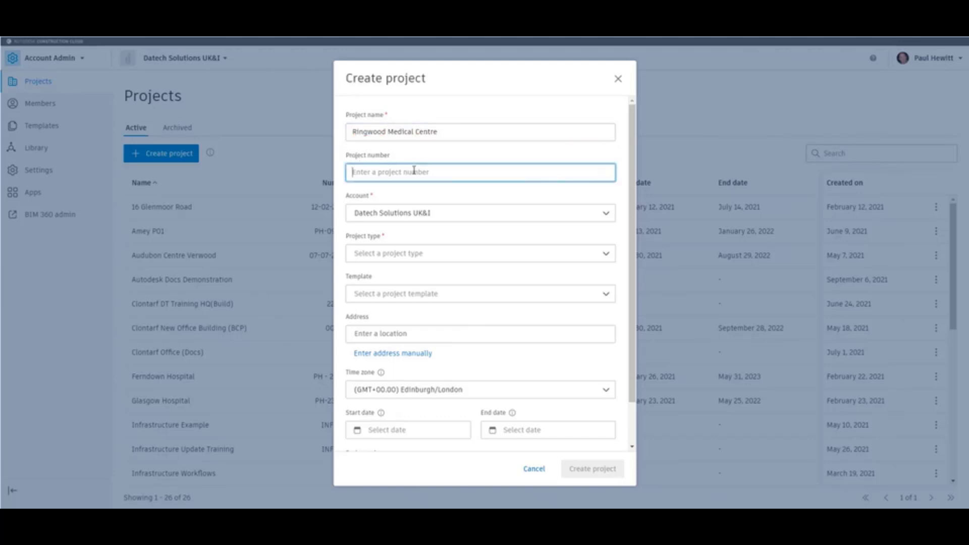
type("07-11-21-001-A")
left_click(427, 220)
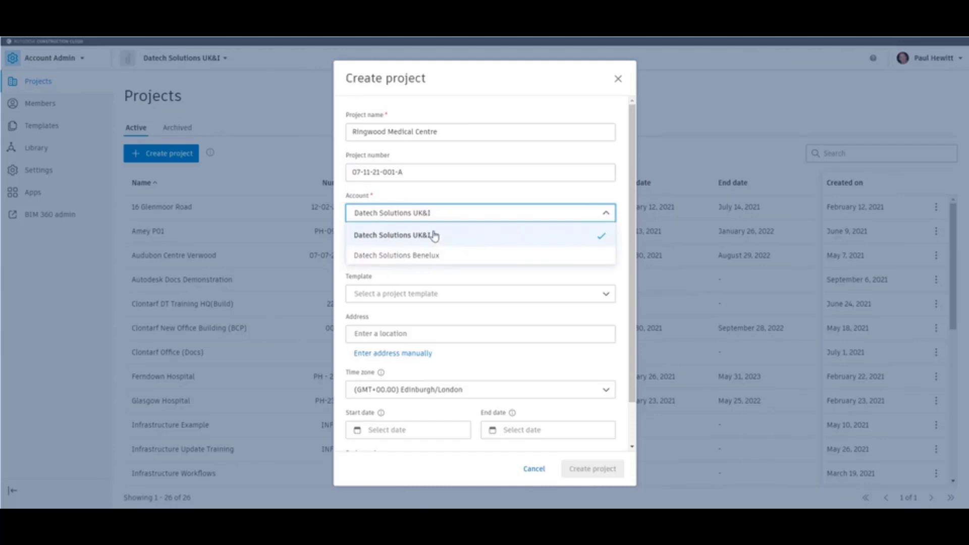
left_click(433, 236)
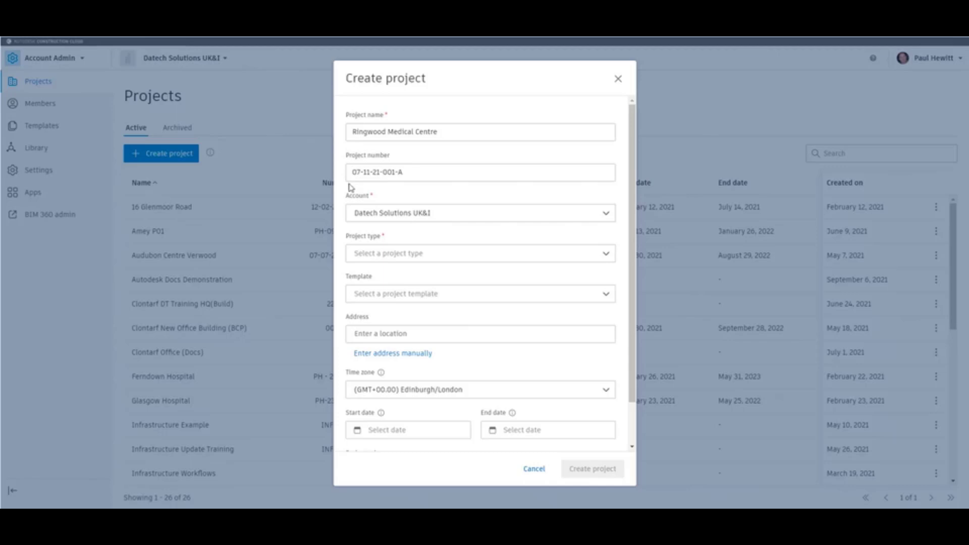
Set the project type to Medical Office under Healthcare and show the available templates
left_click(433, 257)
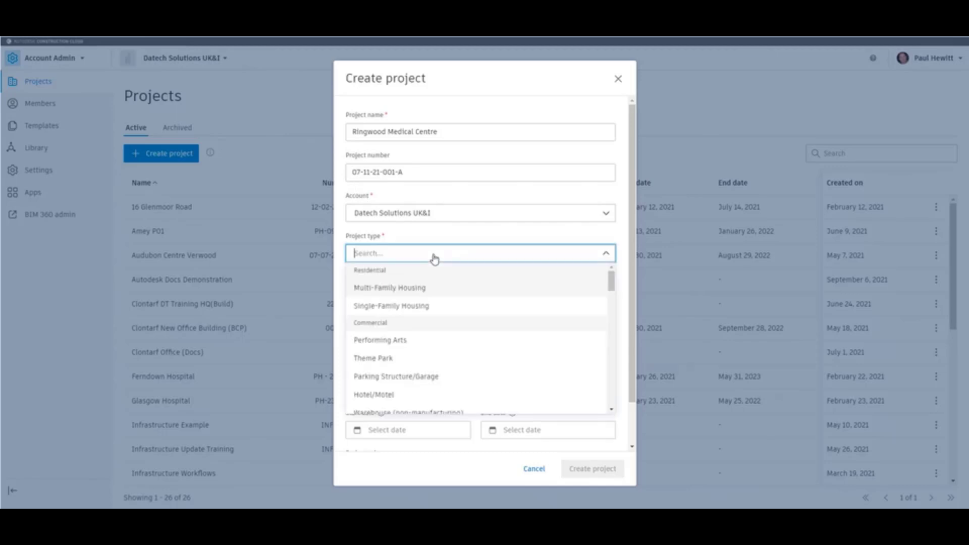
scroll(429, 362, "down", 5)
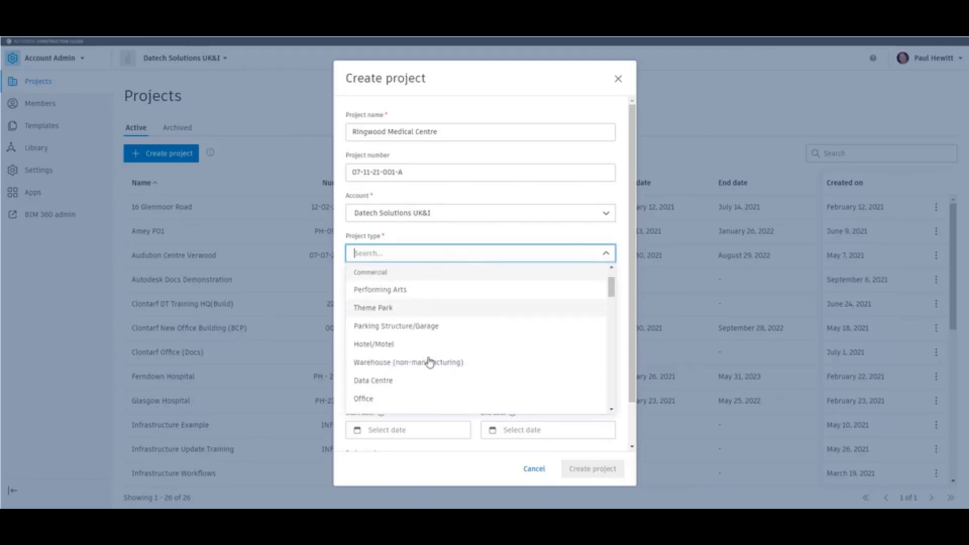
scroll(430, 363, "down", 5)
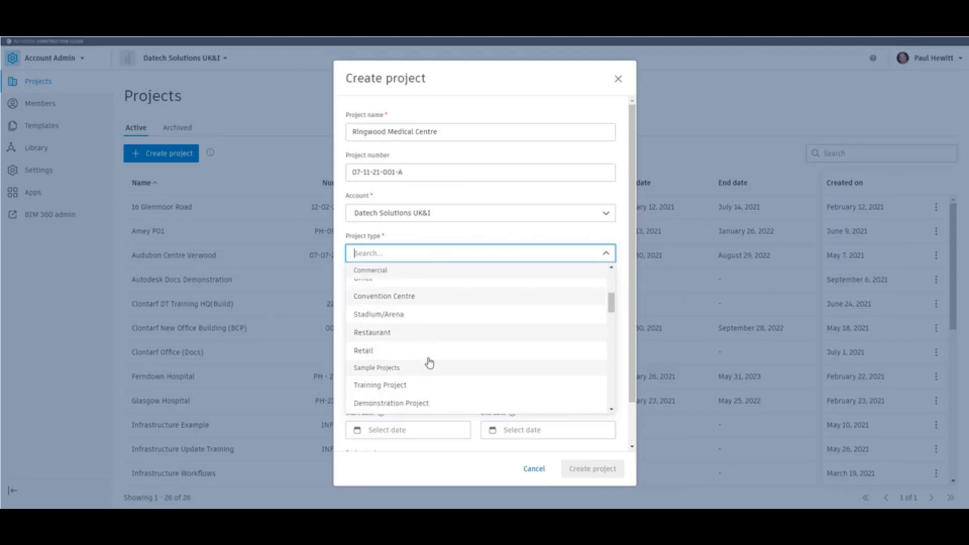
scroll(430, 362, "down", 5)
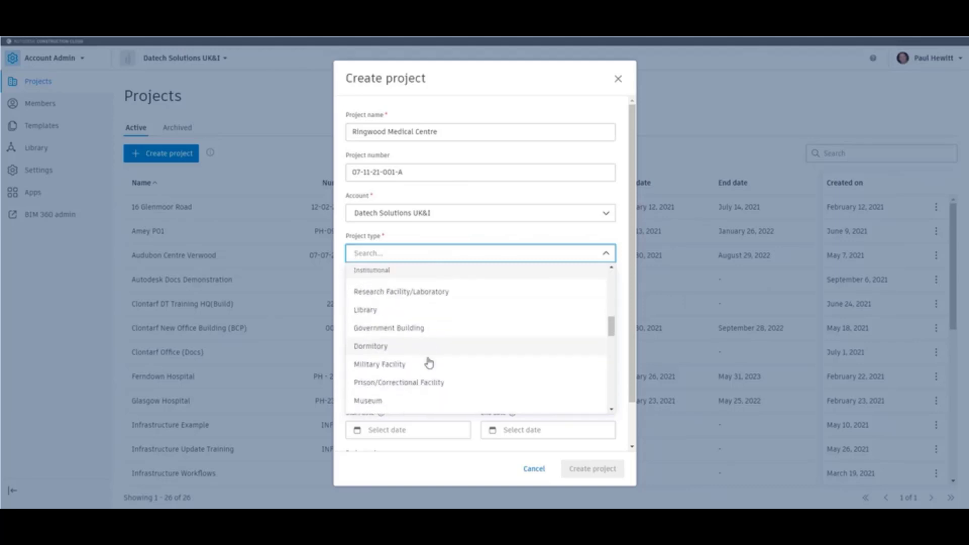
scroll(429, 362, "down", 5)
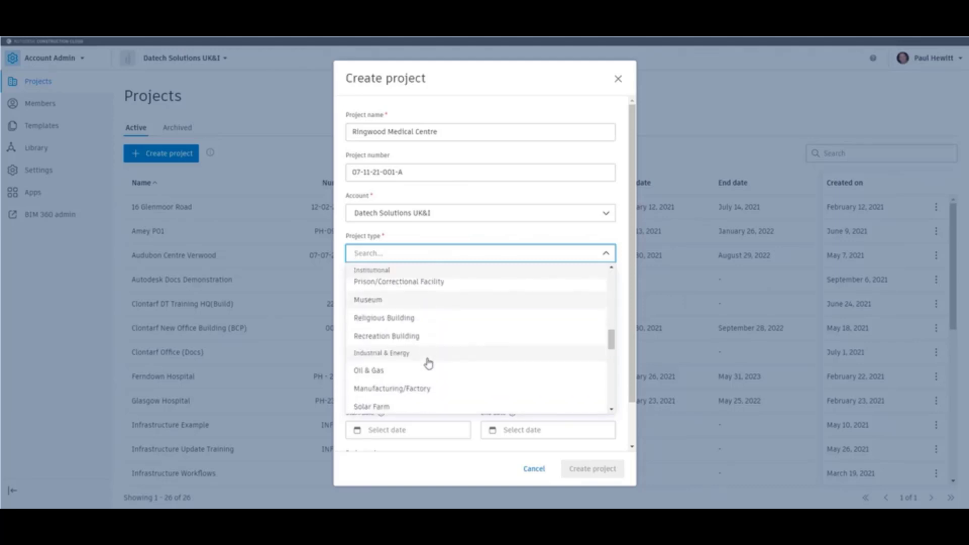
scroll(428, 363, "down", 5)
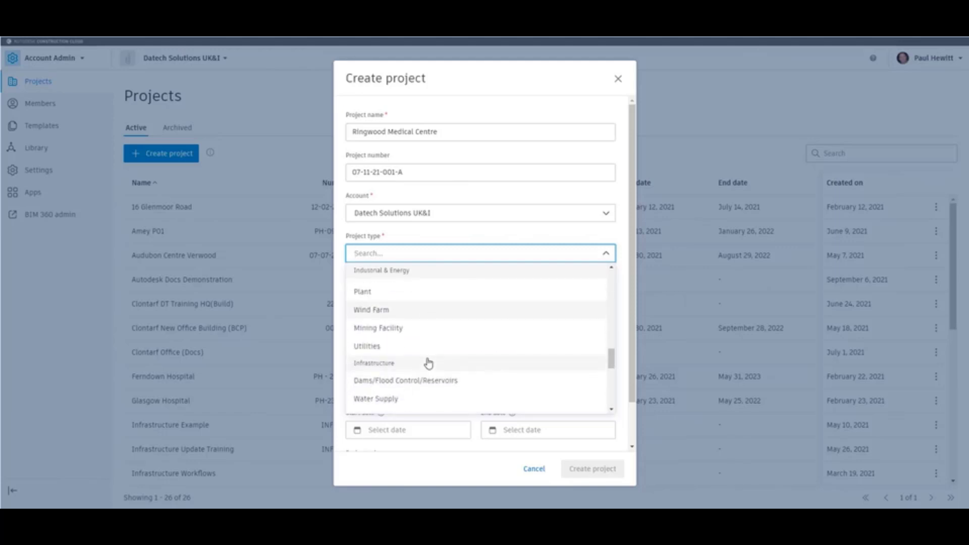
scroll(428, 364, "down", 5)
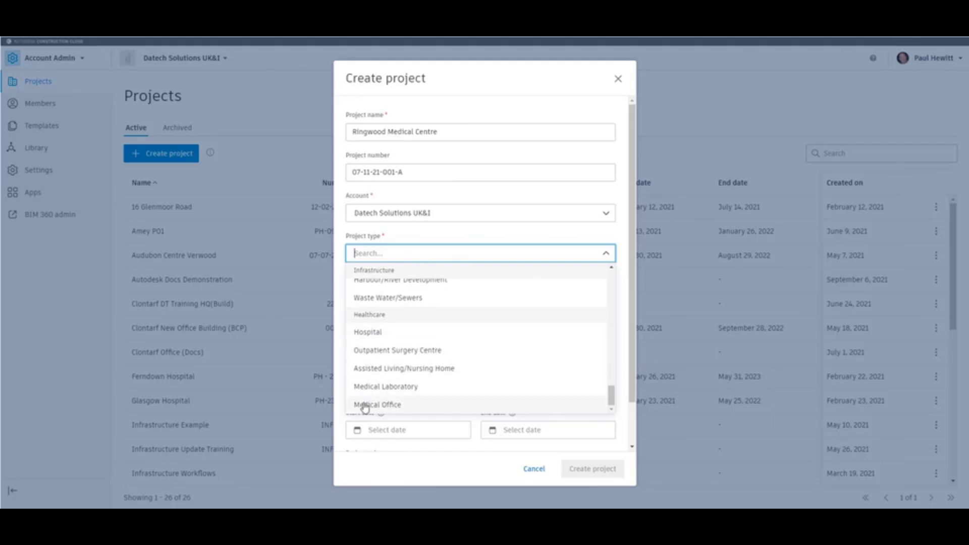
left_click(397, 407)
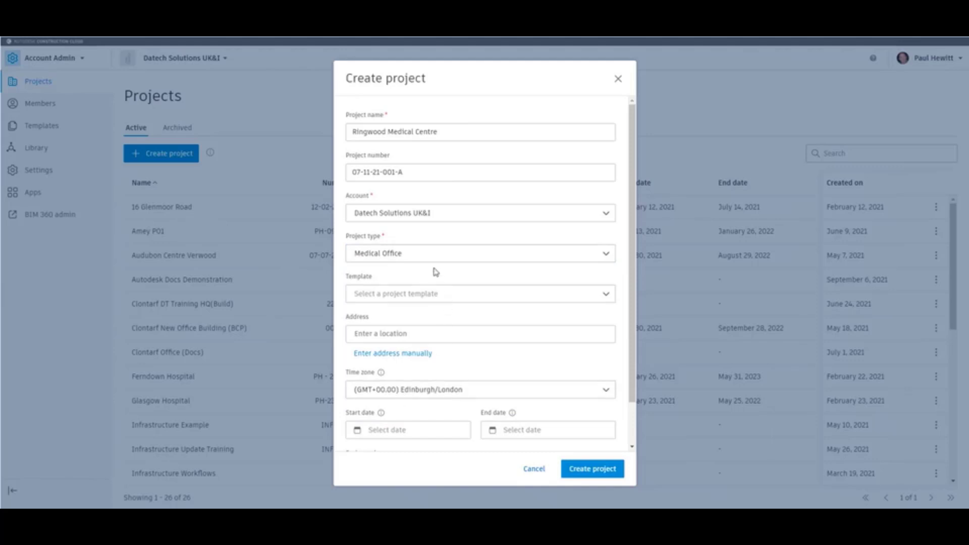
left_click(407, 296)
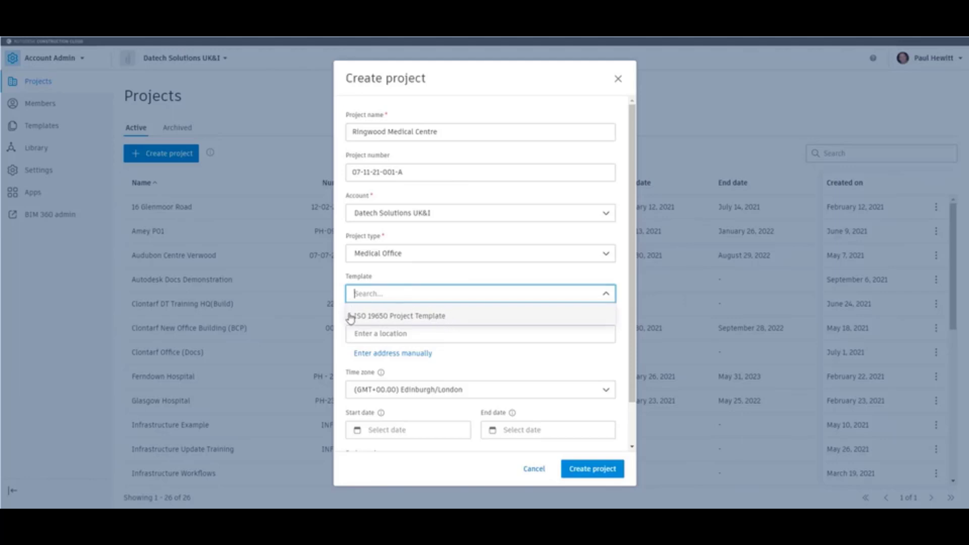
Apply the ISO 19650 Project Template and set the address to Ringwood Road, Burley
left_click(390, 319)
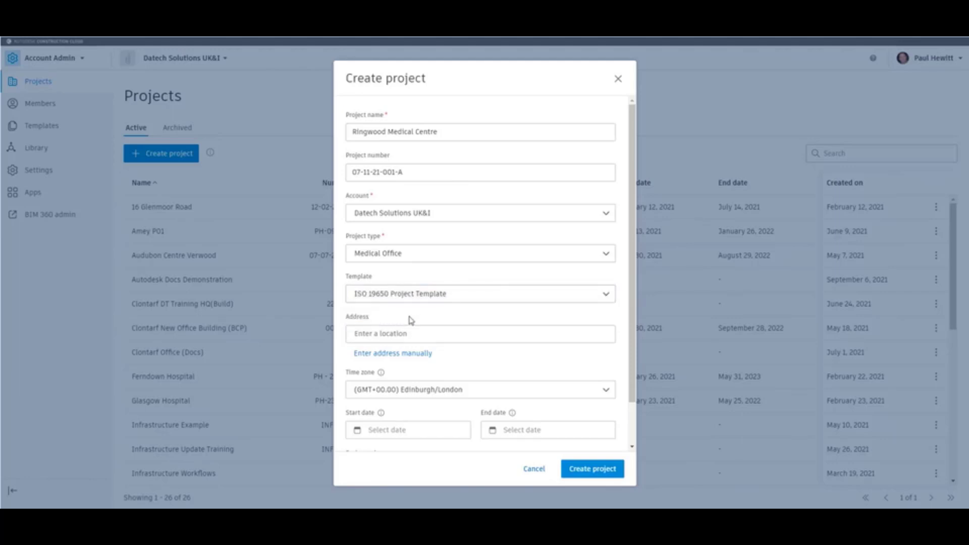
left_click(419, 333)
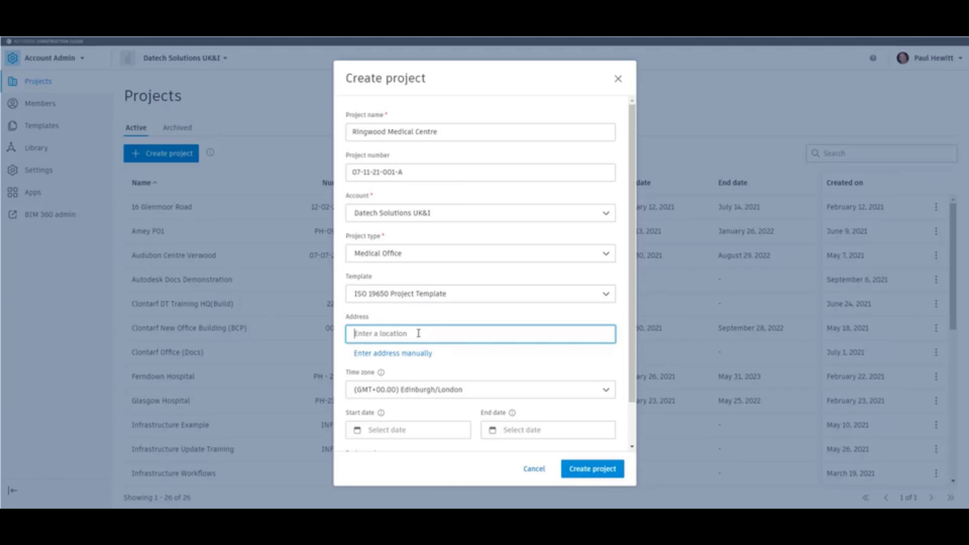
type("Ringwwod,")
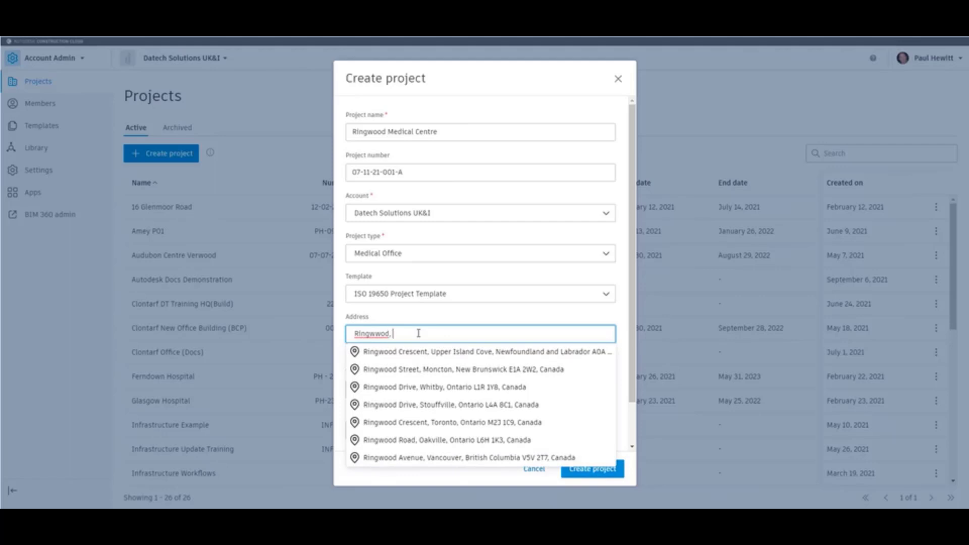
type(" Hamsh")
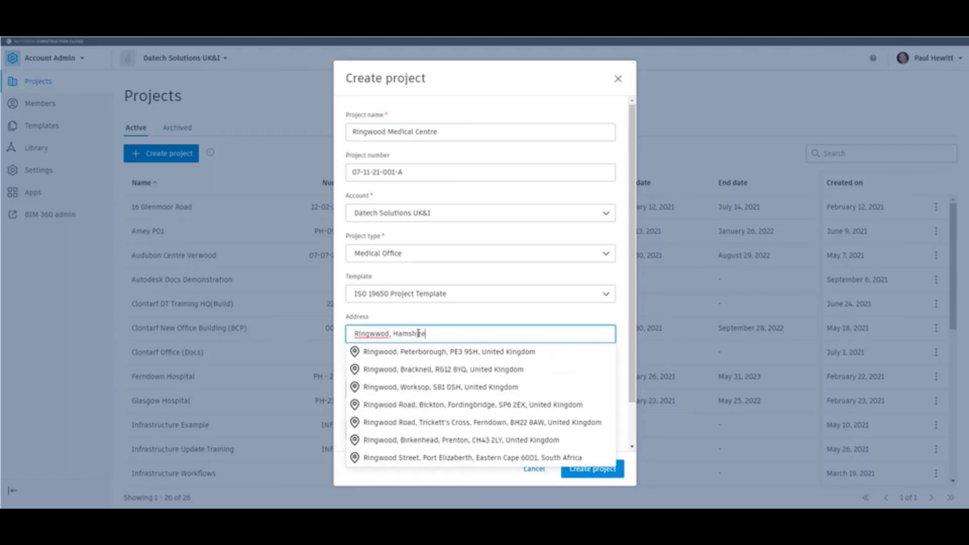
type("ire")
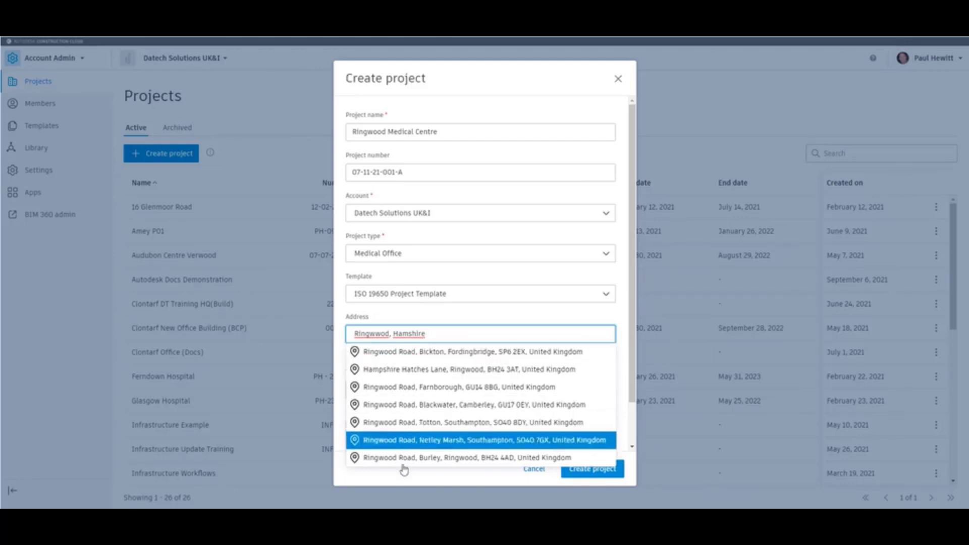
left_click(444, 458)
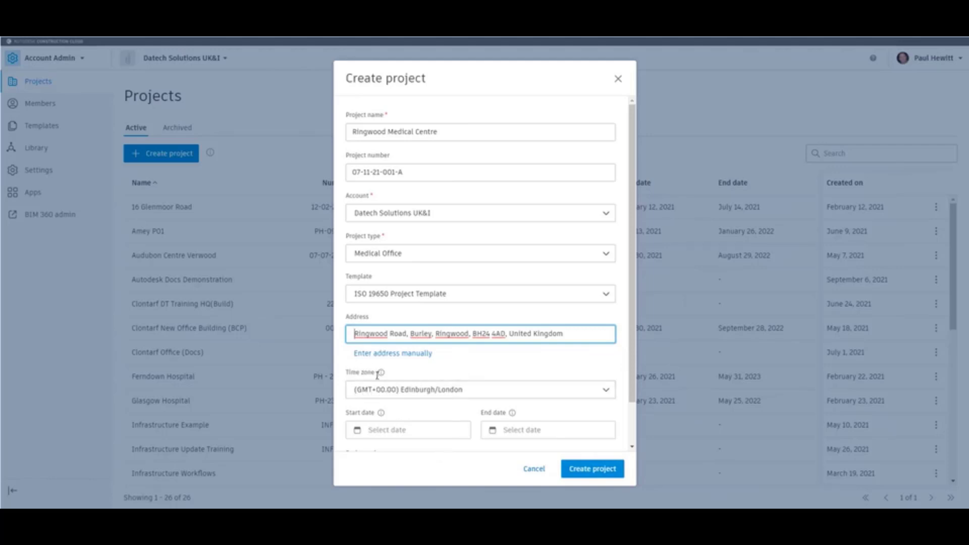
mouse_move(382, 373)
scroll(445, 408, "down", 1)
Set the project to start on 07/11/2021 and end on 21/07/2022
left_click(433, 379)
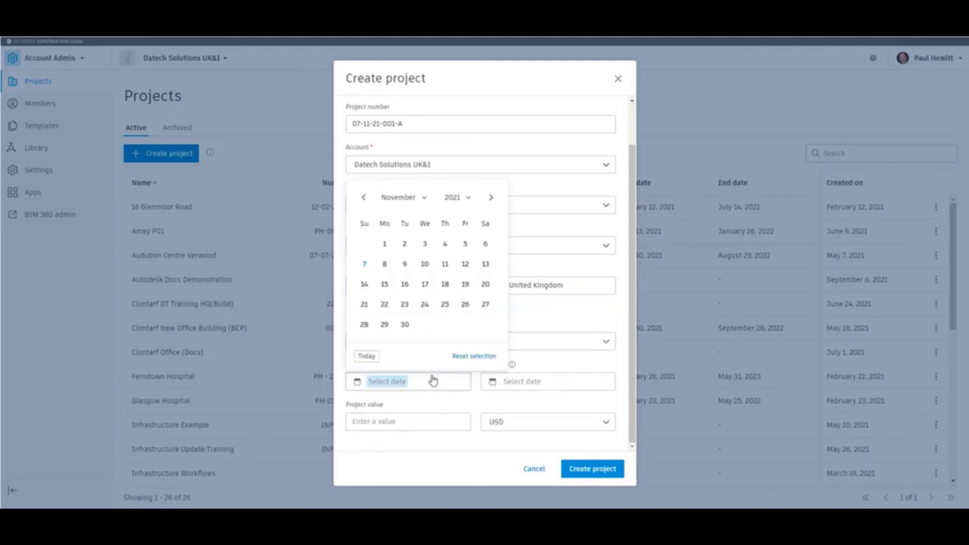
left_click(365, 264)
left_click(555, 387)
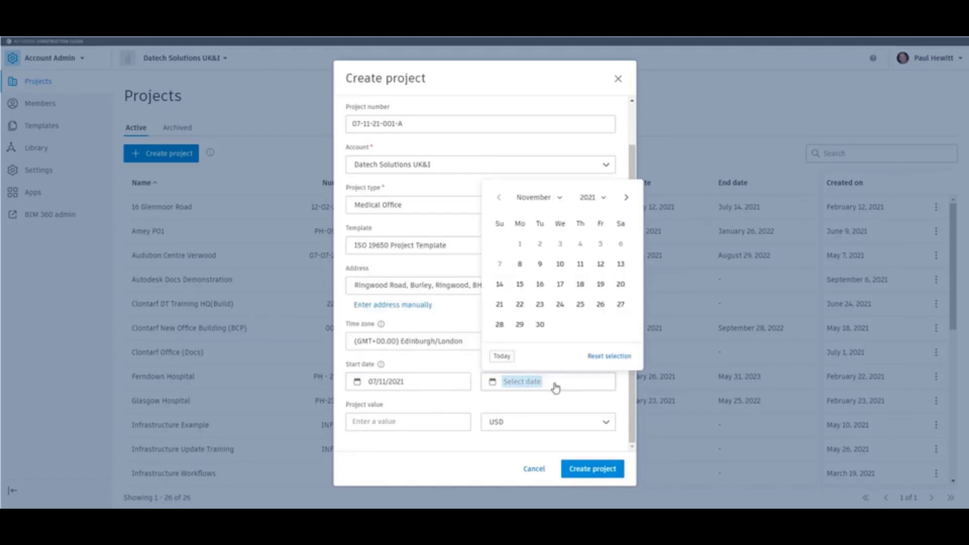
left_click(627, 198)
left_click(626, 198)
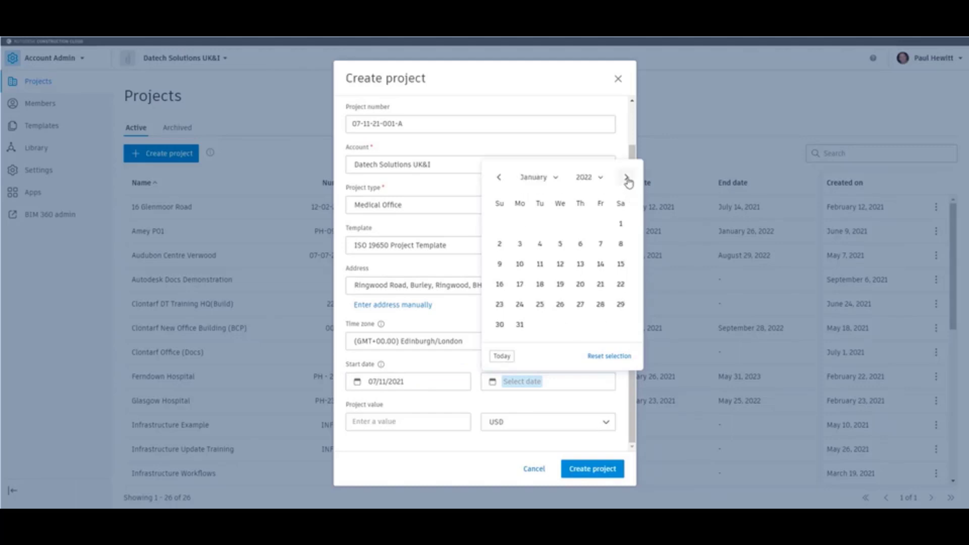
left_click(627, 196)
left_click(627, 197)
left_click(626, 198)
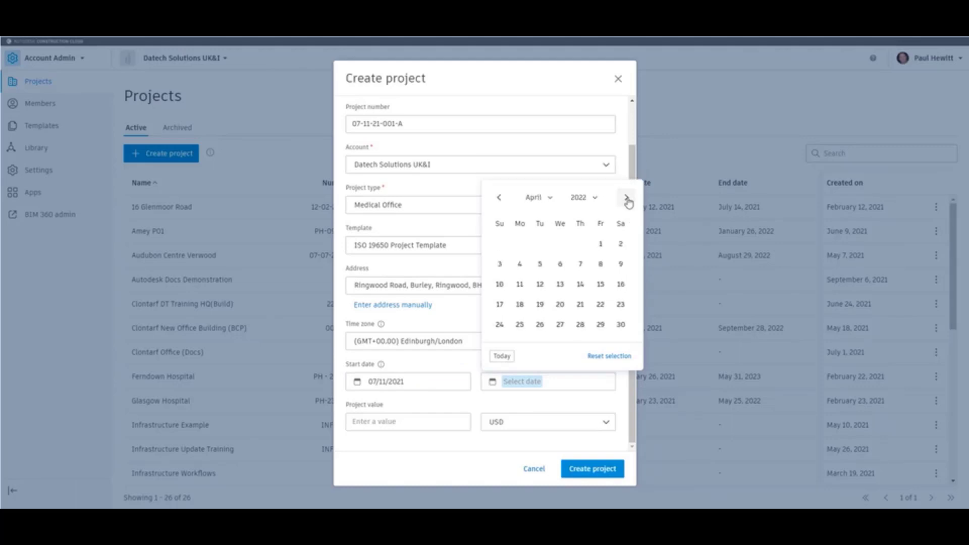
left_click(628, 199)
left_click(628, 199)
left_click(627, 199)
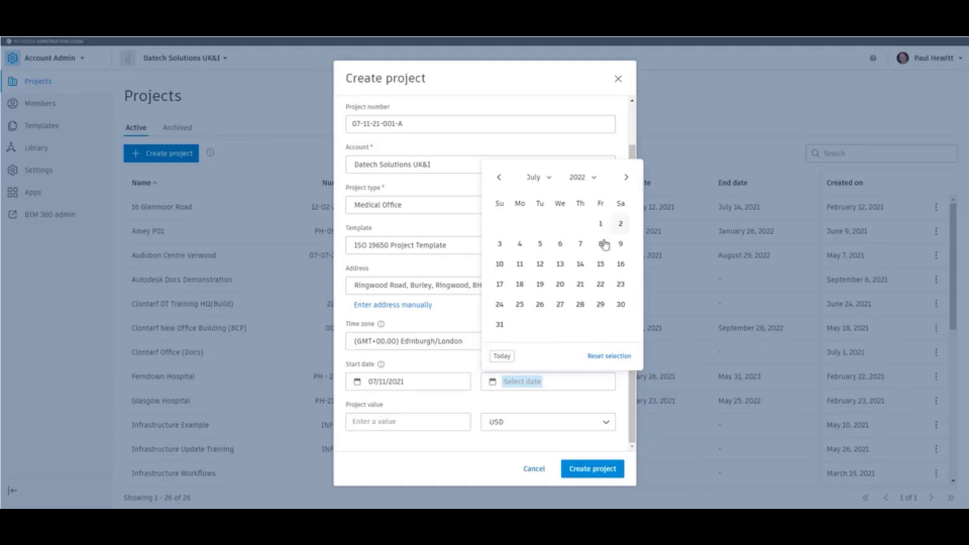
left_click(579, 287)
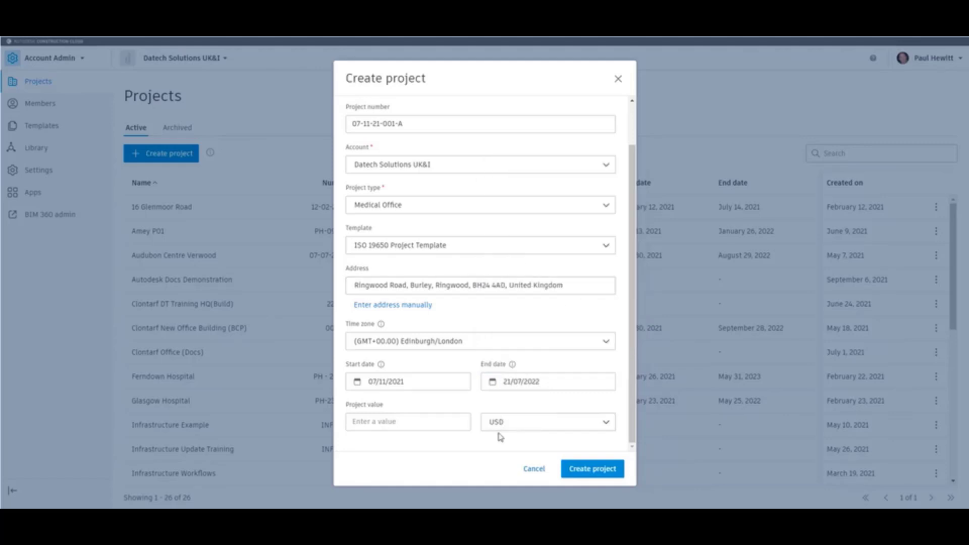
Set the project value currency to GBP
left_click(510, 424)
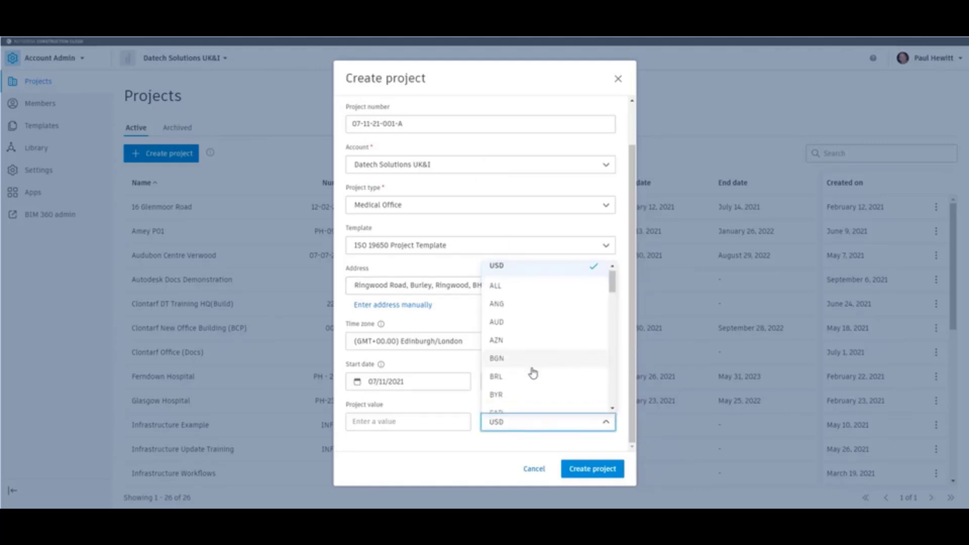
scroll(533, 374, "down", 5)
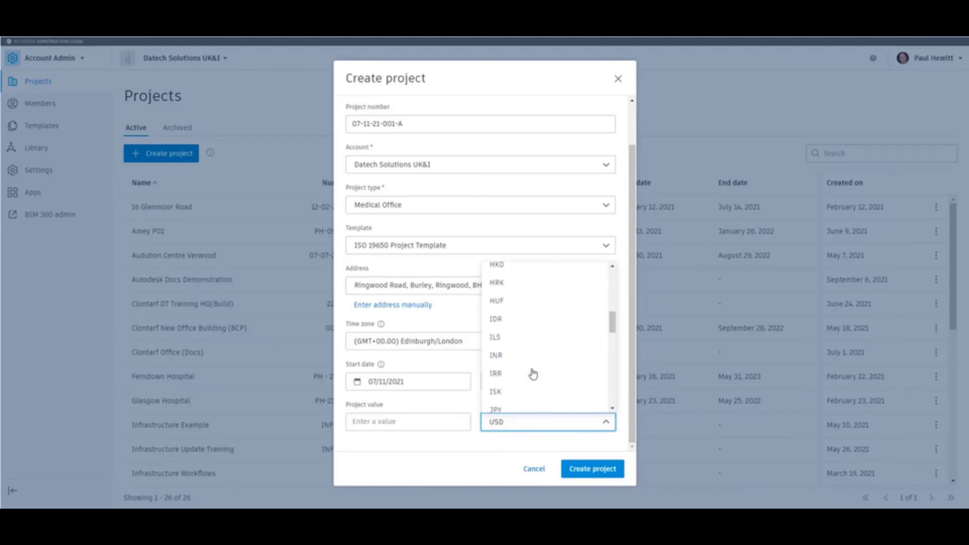
left_click(497, 298)
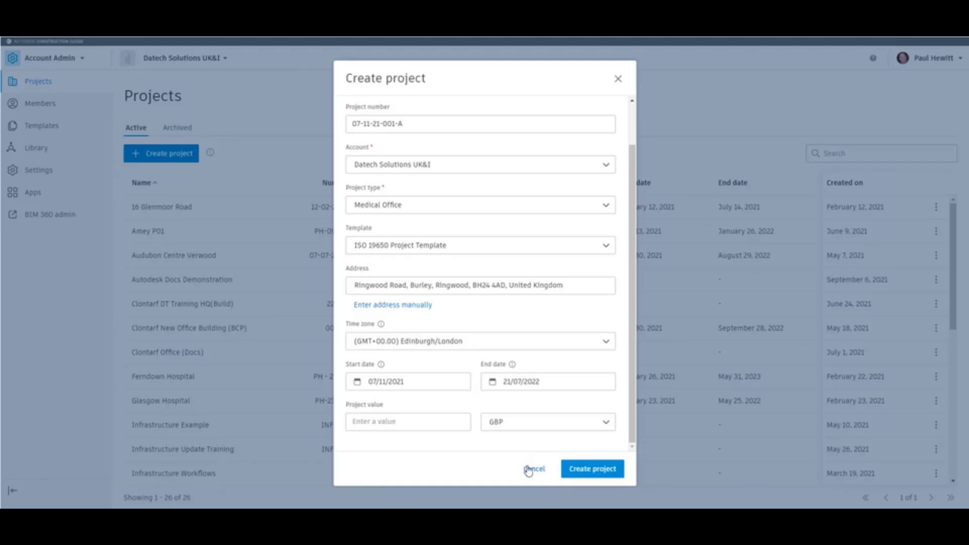
Create the project and give its administrator the Construction Manager role
left_click(590, 472)
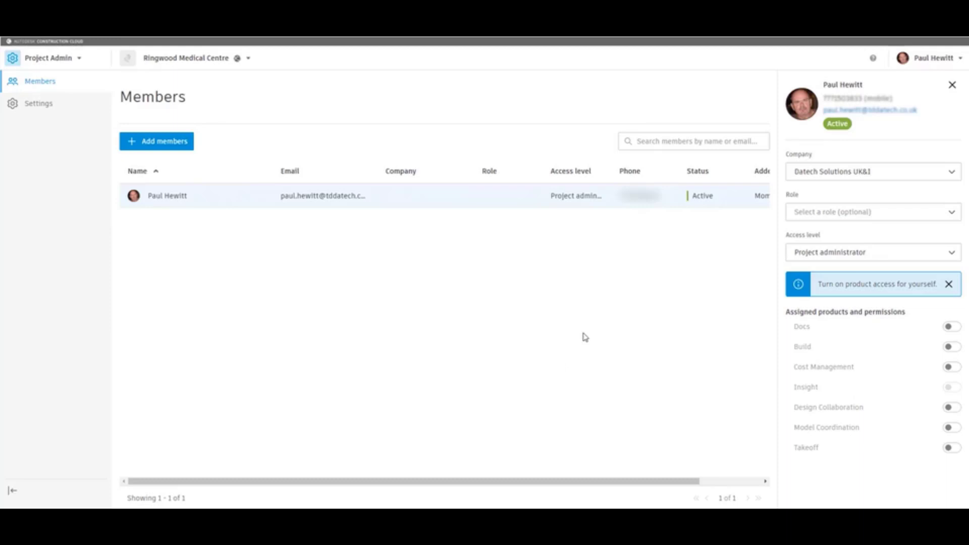
left_click(871, 212)
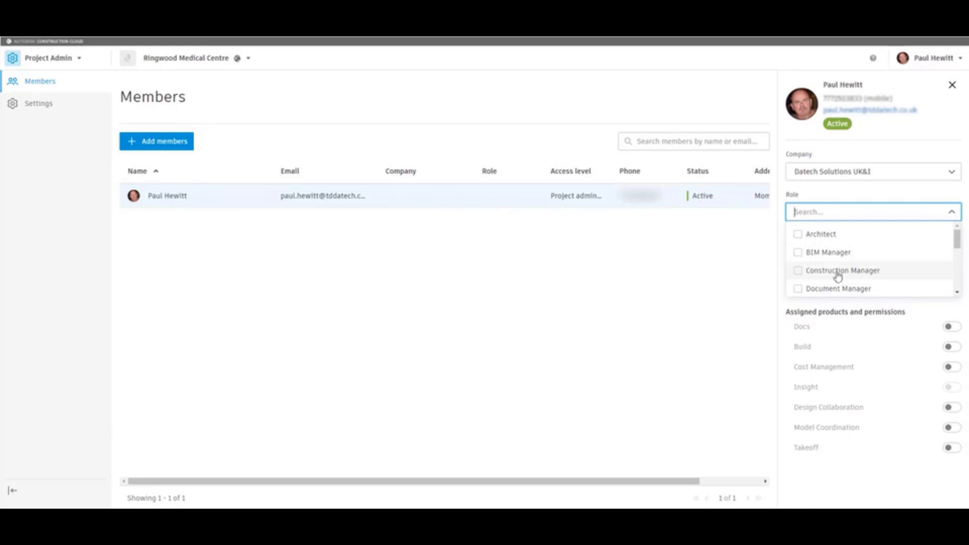
left_click(798, 271)
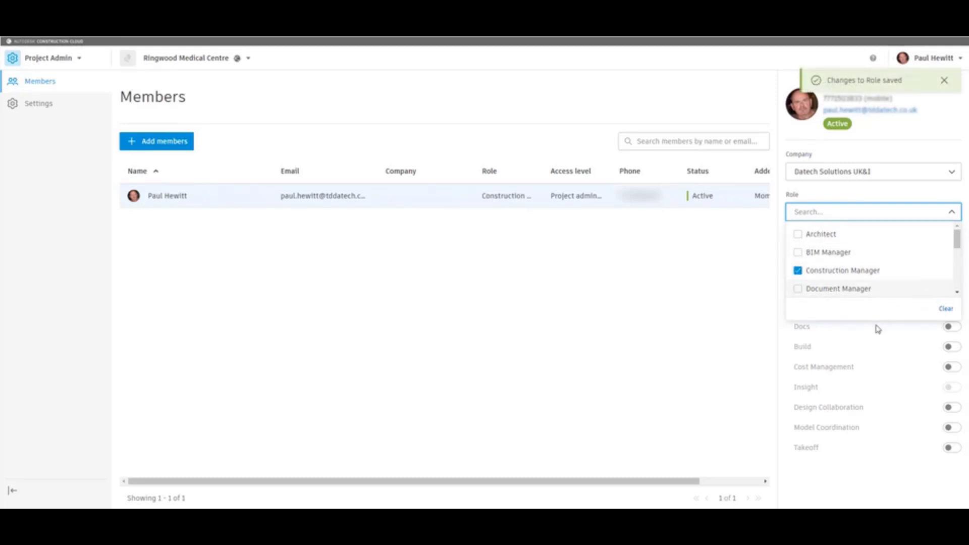
left_click(755, 339)
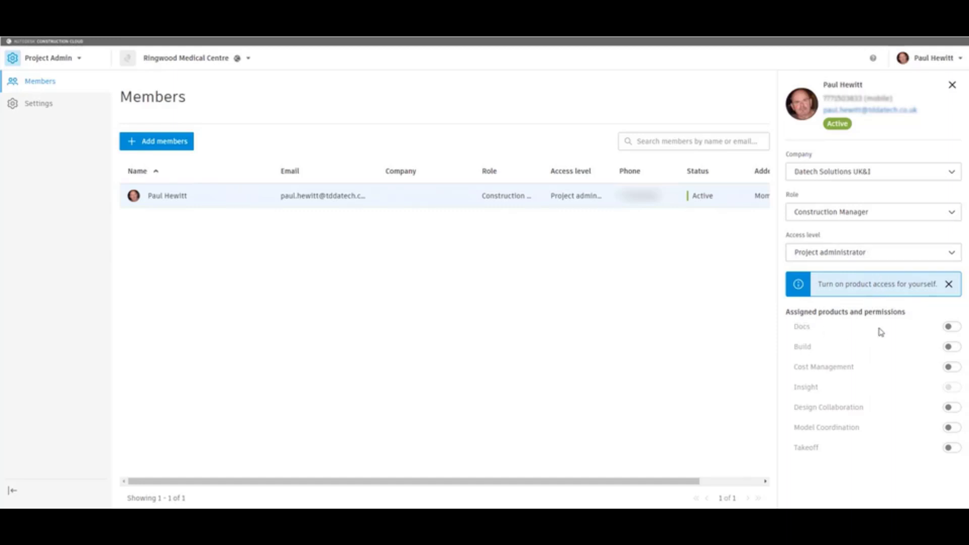
Switch on Docs, Build, Model Coordination and Design Collaboration for the administrator
left_click(951, 328)
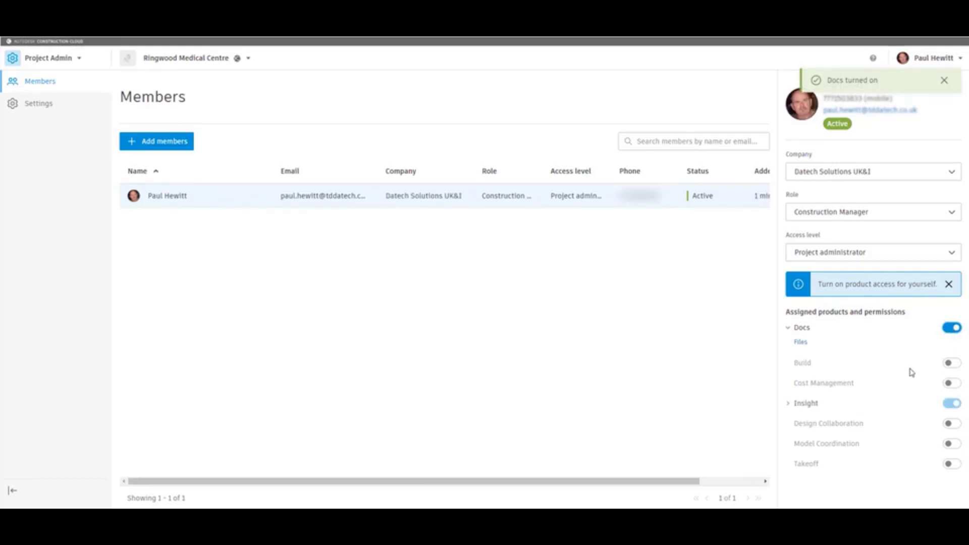
left_click(951, 364)
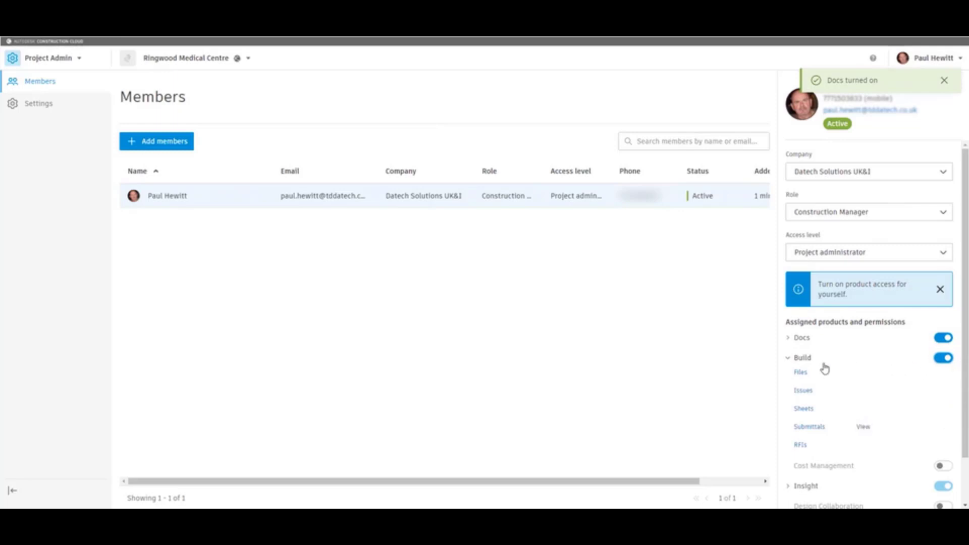
left_click(787, 359)
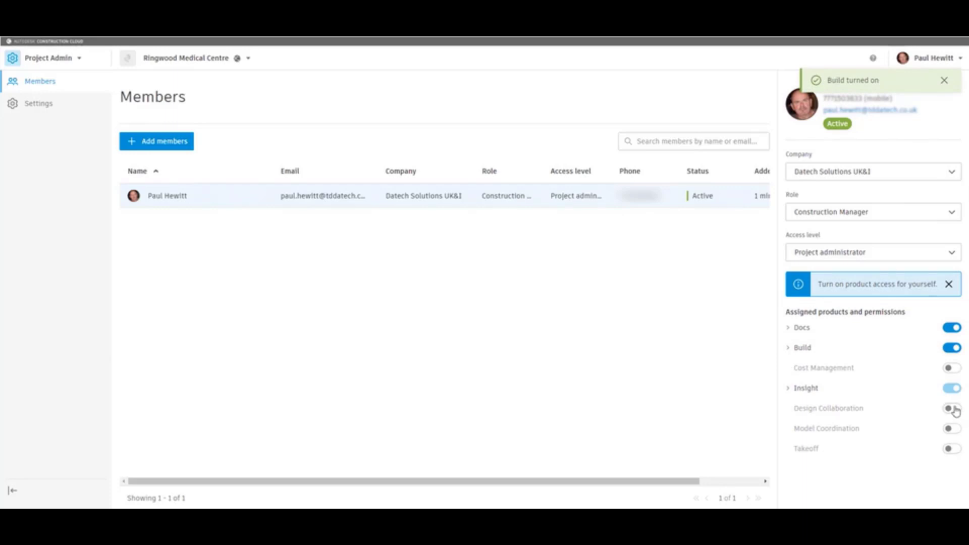
left_click(954, 429)
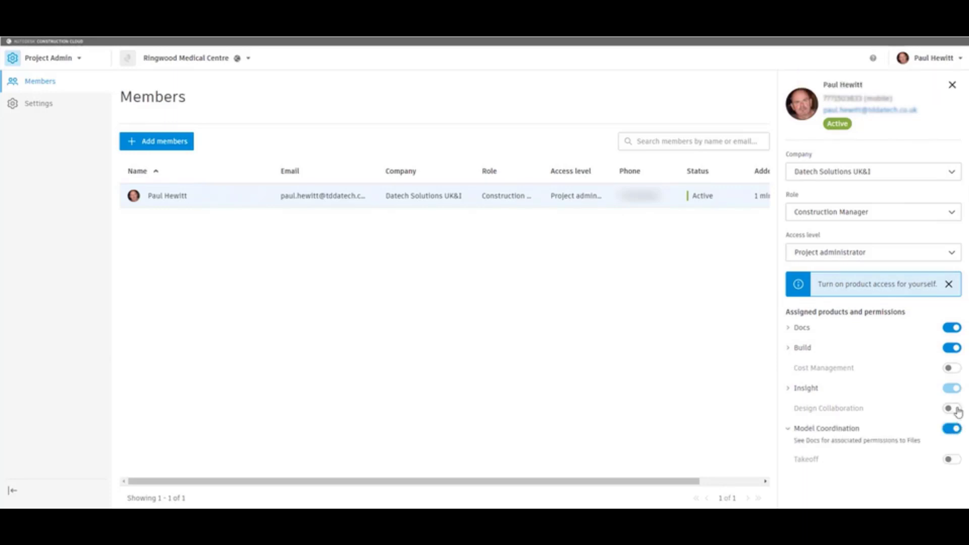
left_click(953, 409)
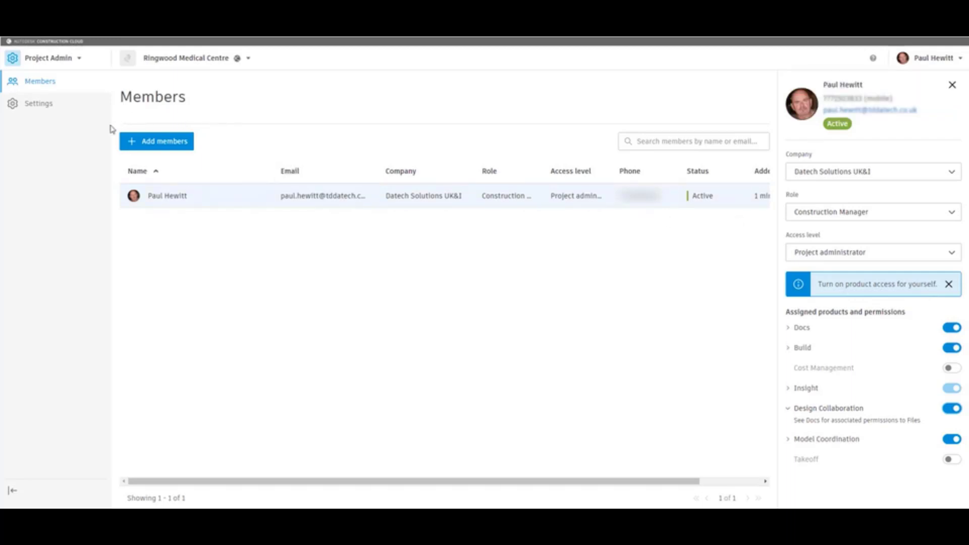
In Add project members, add two known contacts' e-mail addresses as invitees
left_click(153, 141)
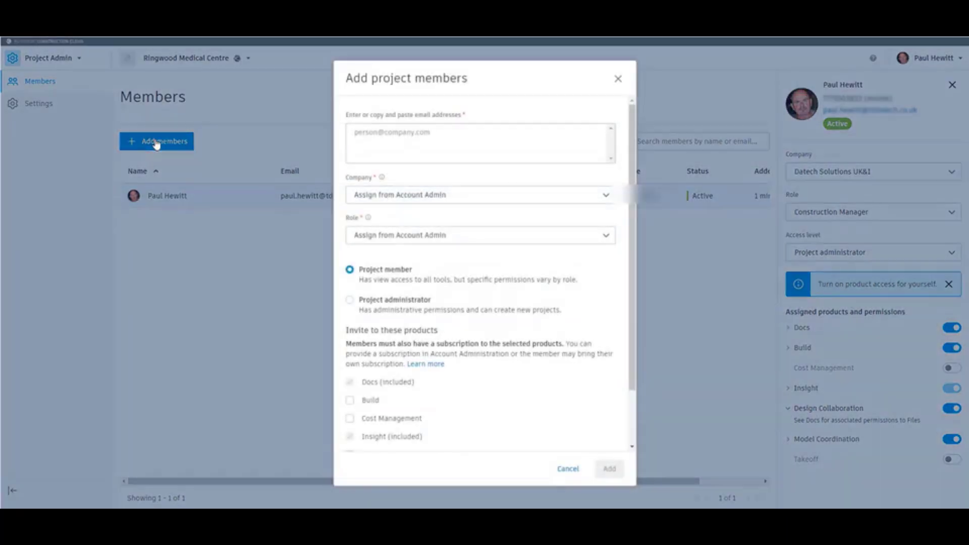
left_click(446, 140)
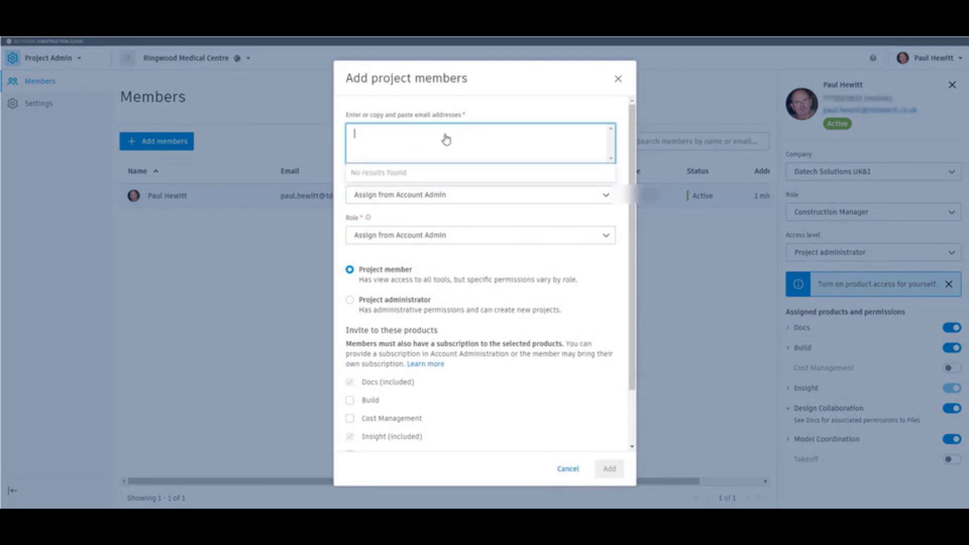
type("Maria")
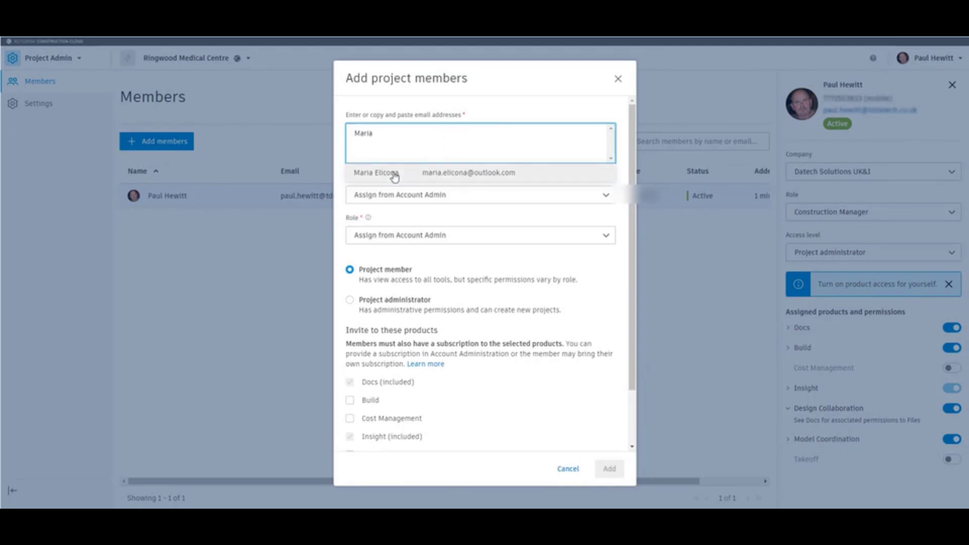
left_click(394, 174)
left_click(492, 136)
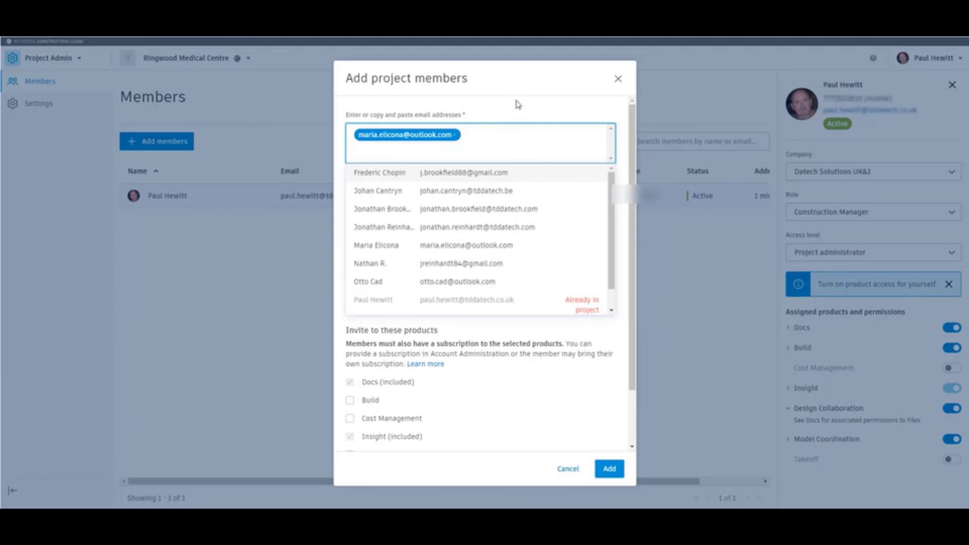
type("Otto")
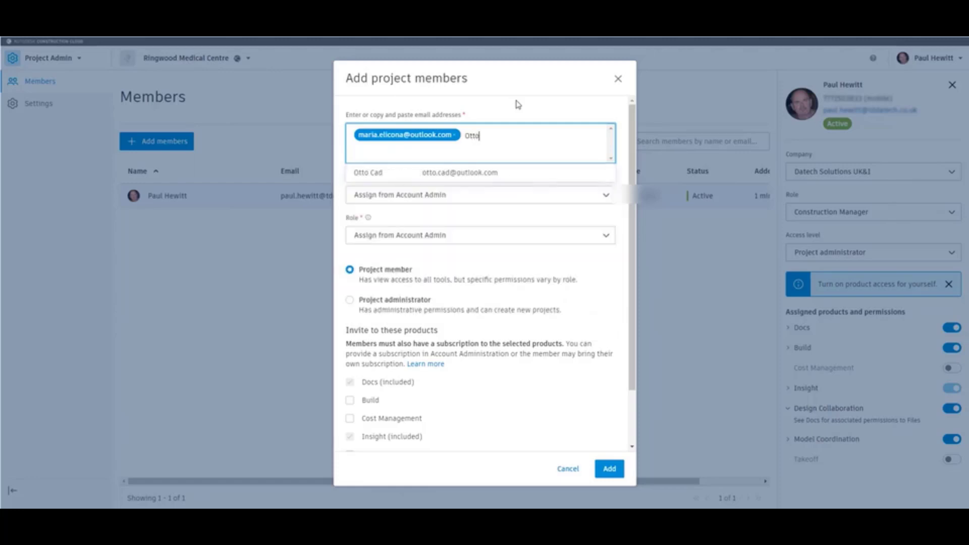
left_click(382, 175)
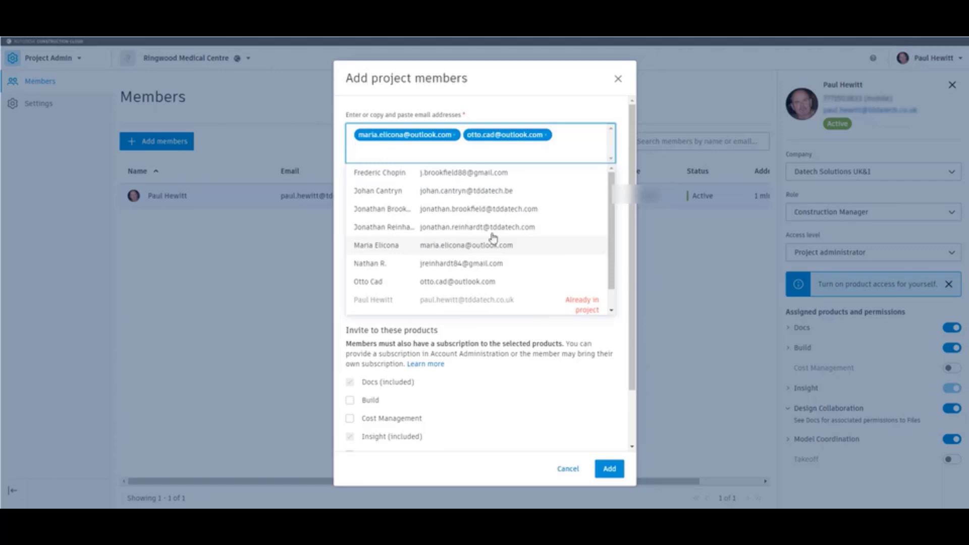
left_click(599, 114)
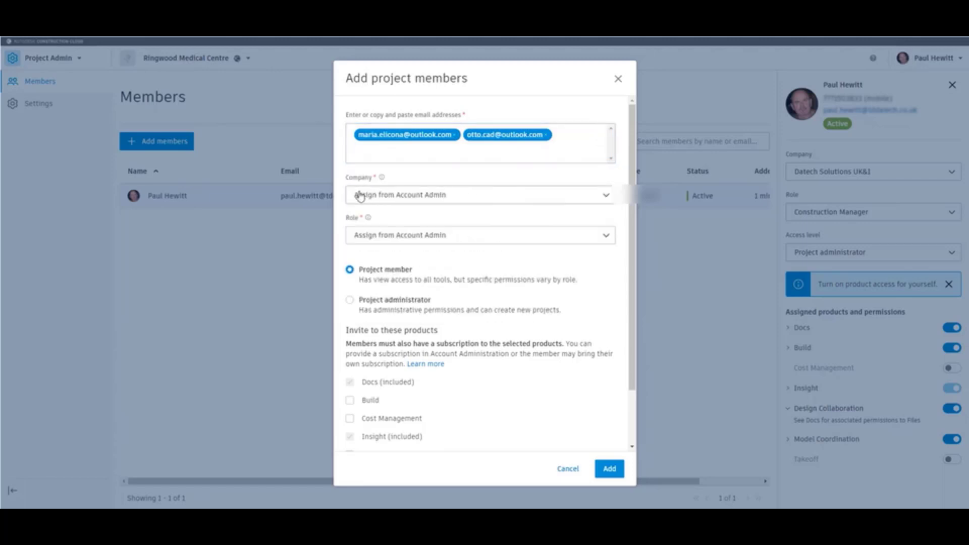
Keep the invitees' company as Assign from Account Admin and add both as members
left_click(446, 202)
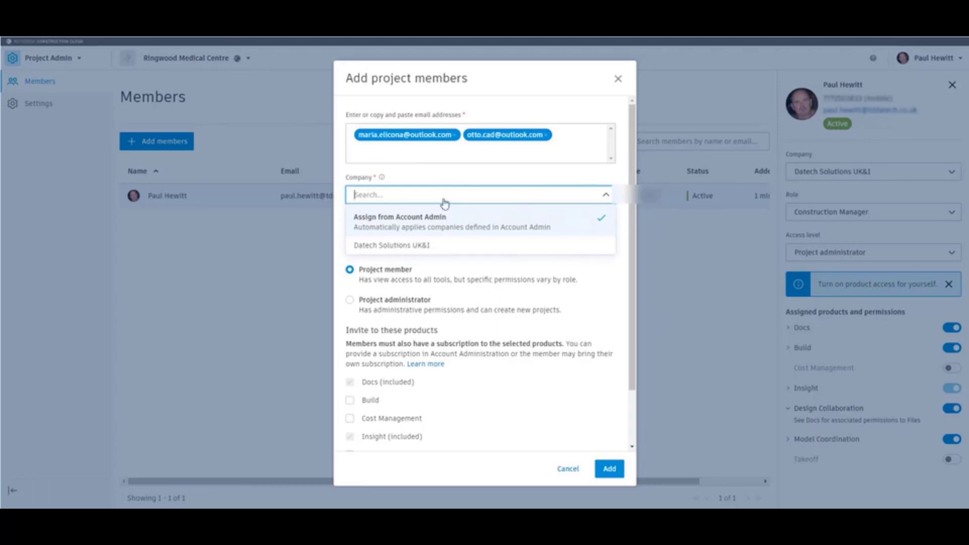
left_click(453, 178)
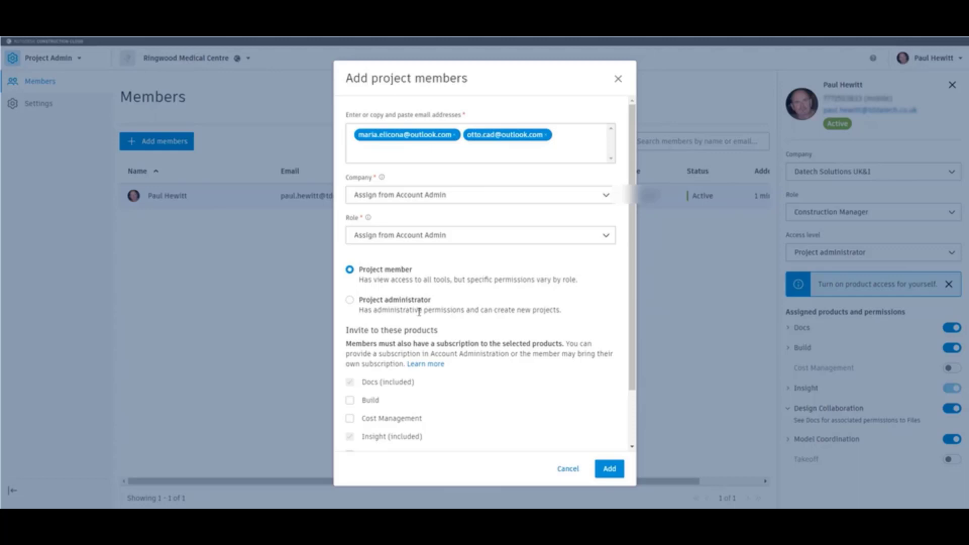
scroll(386, 414, "down", 2)
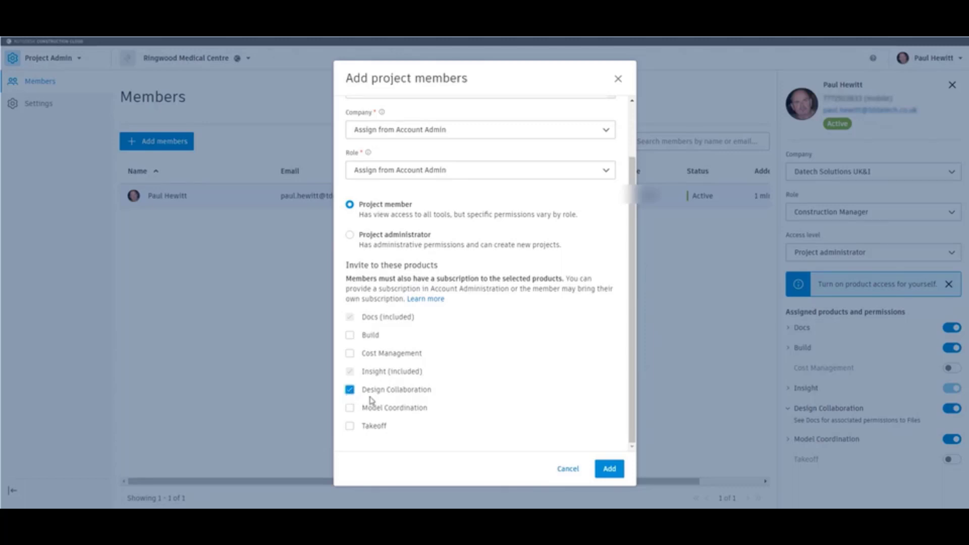
scroll(505, 361, "up", 3)
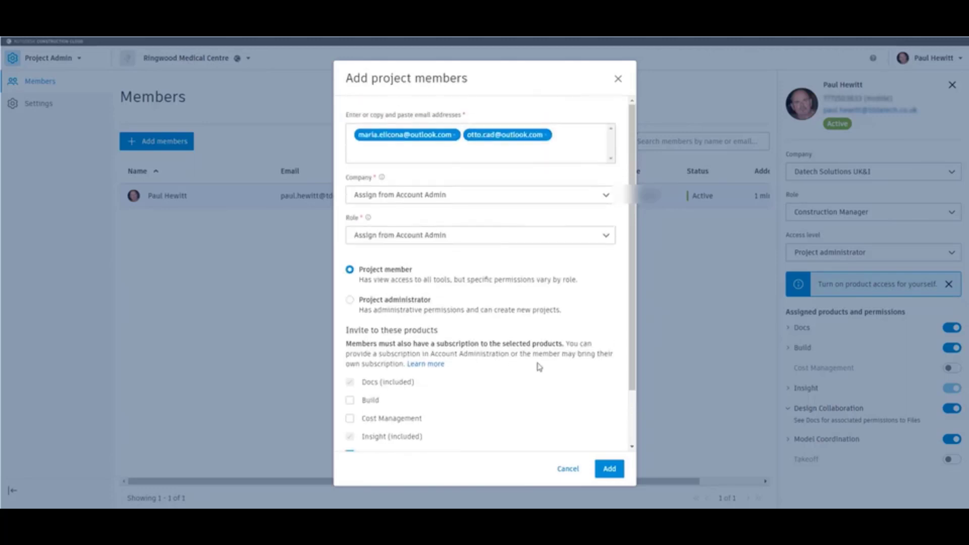
left_click(620, 472)
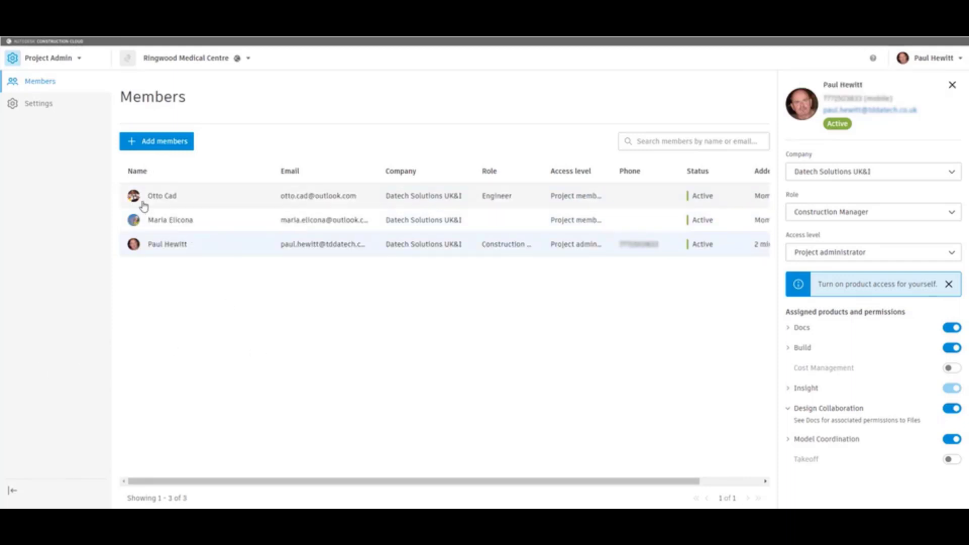
Assign the role-less member the Engineer role, then go to the project Settings page
left_click(478, 224)
left_click(903, 217)
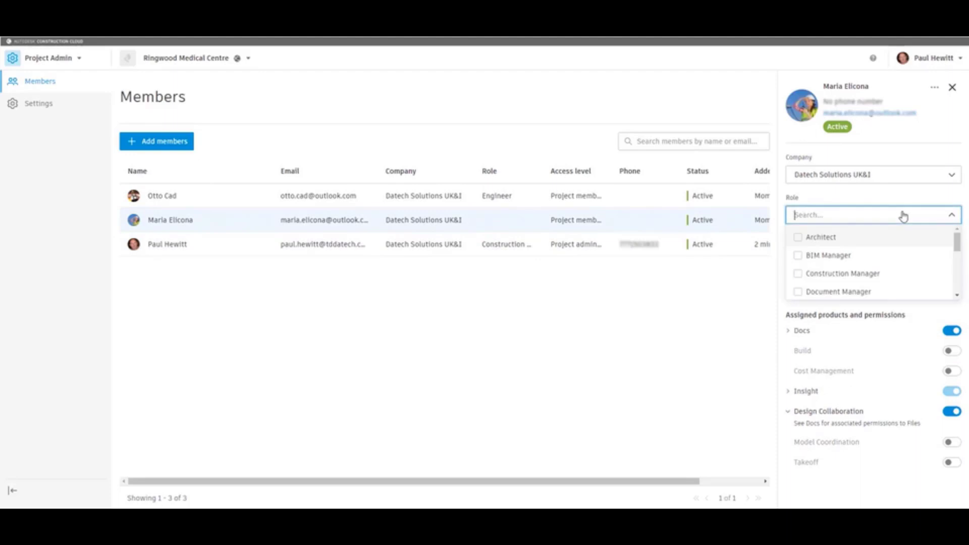
scroll(905, 276, "down", 2)
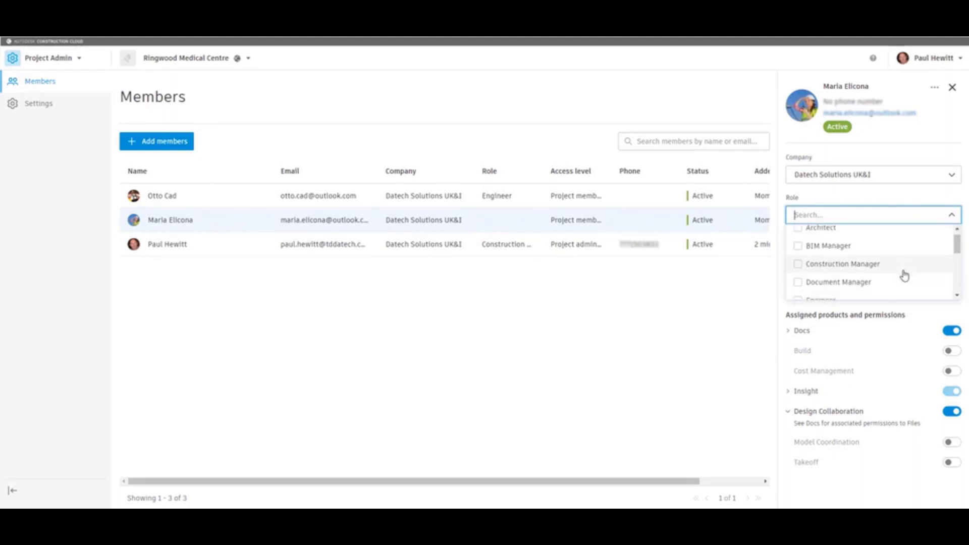
scroll(904, 276, "down", 3)
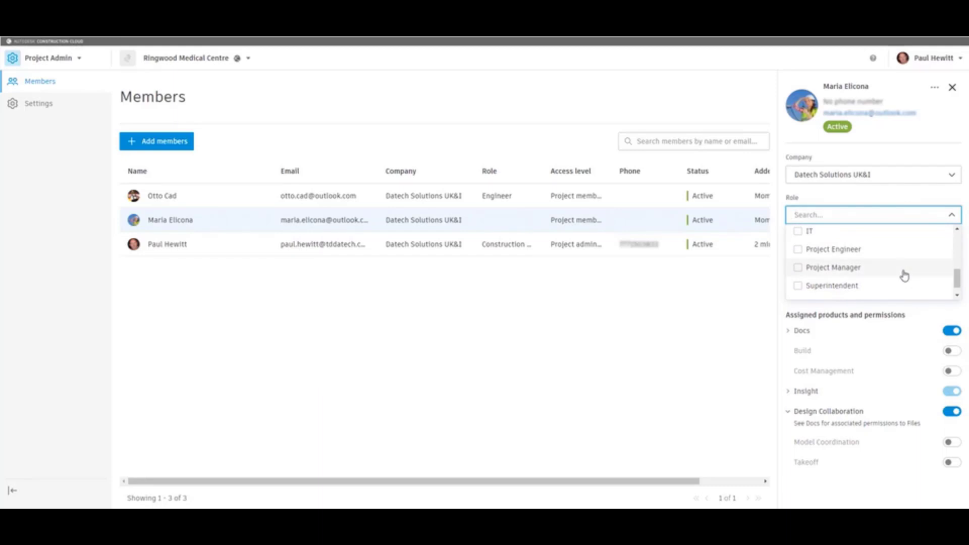
scroll(904, 275, "down", 1)
scroll(904, 276, "up", 5)
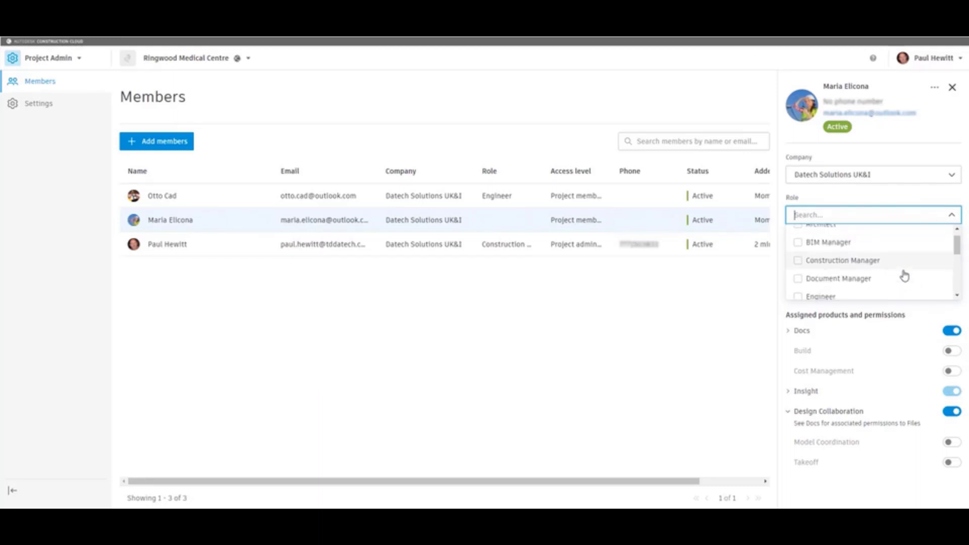
left_click(797, 298)
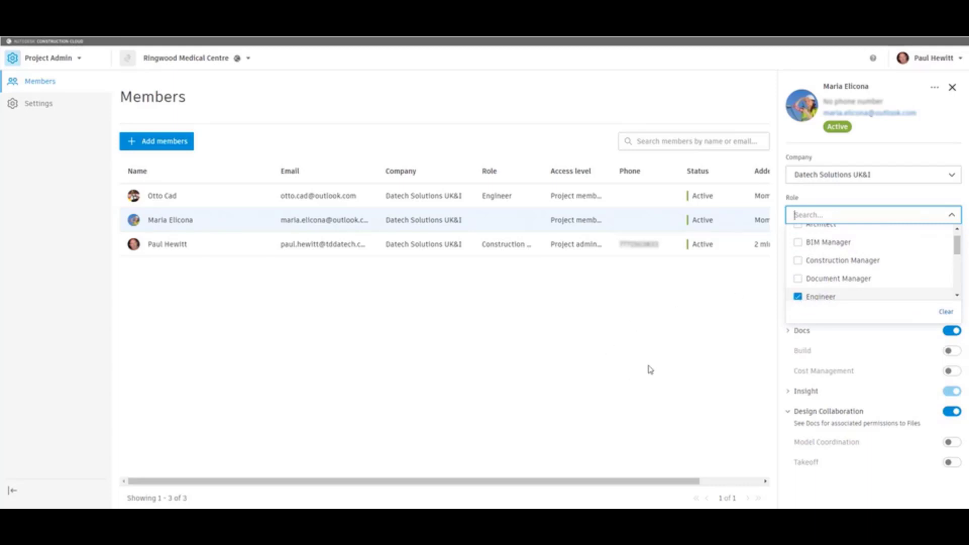
left_click(701, 351)
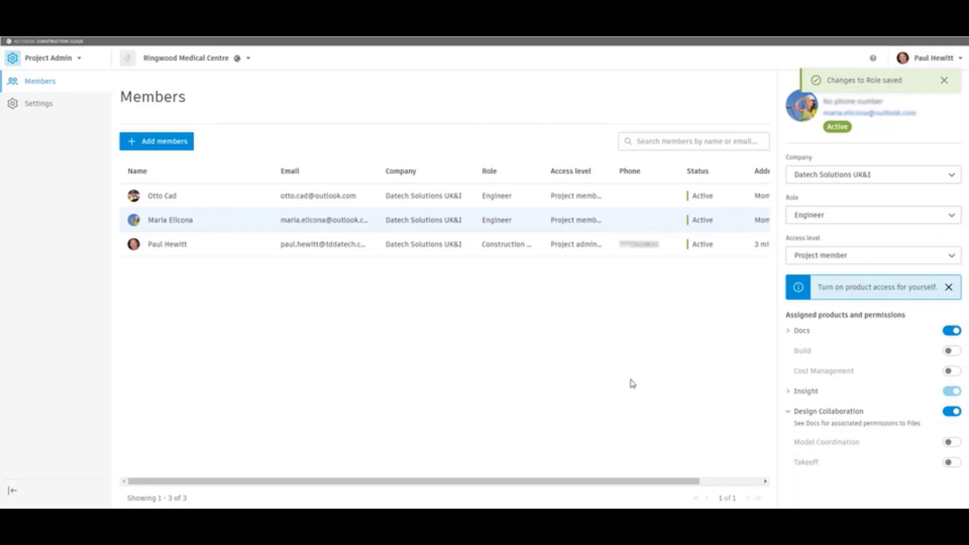
mouse_move(670, 482)
left_mouse_down()
mouse_move(735, 487)
mouse_move(655, 483)
left_mouse_up()
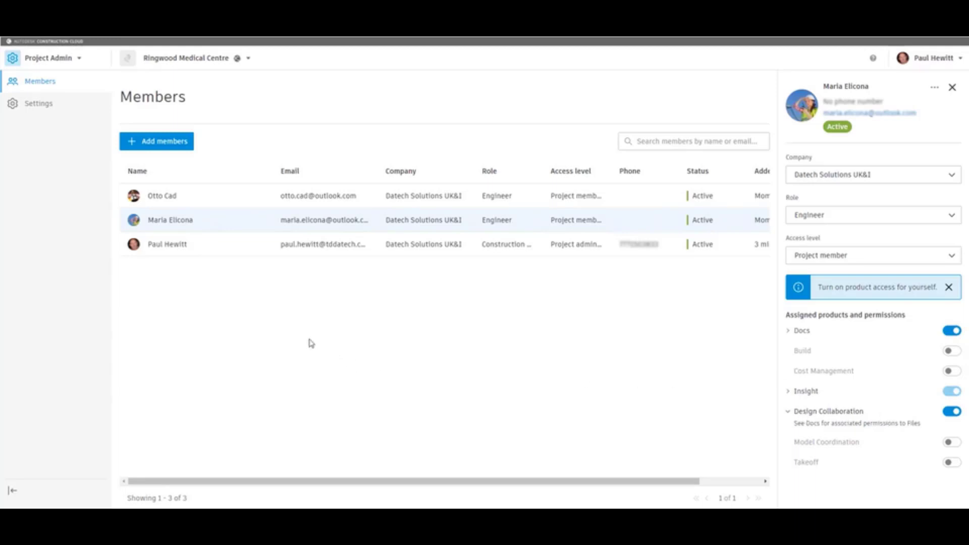
left_click(42, 105)
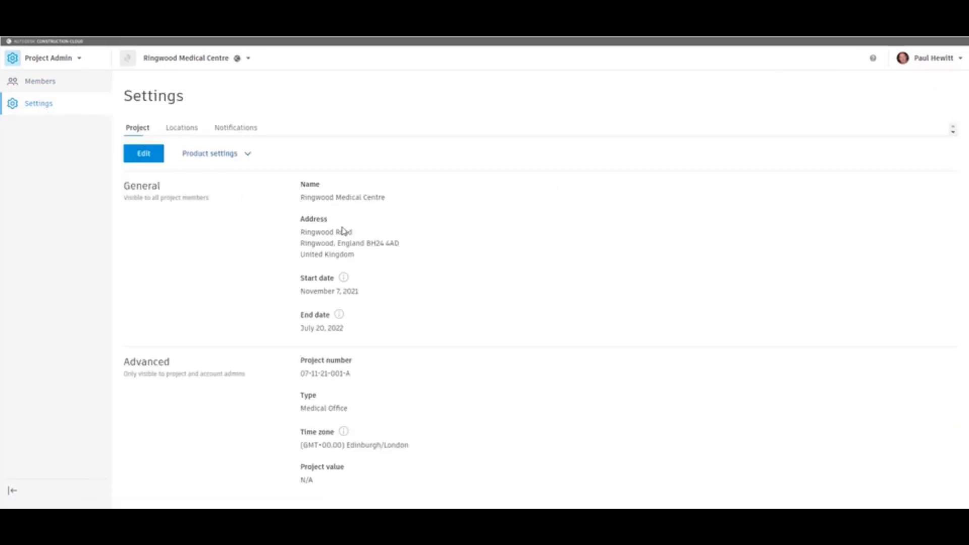
Look through the Product settings and Locations pages, then bring up the product switcher menu
left_click(248, 157)
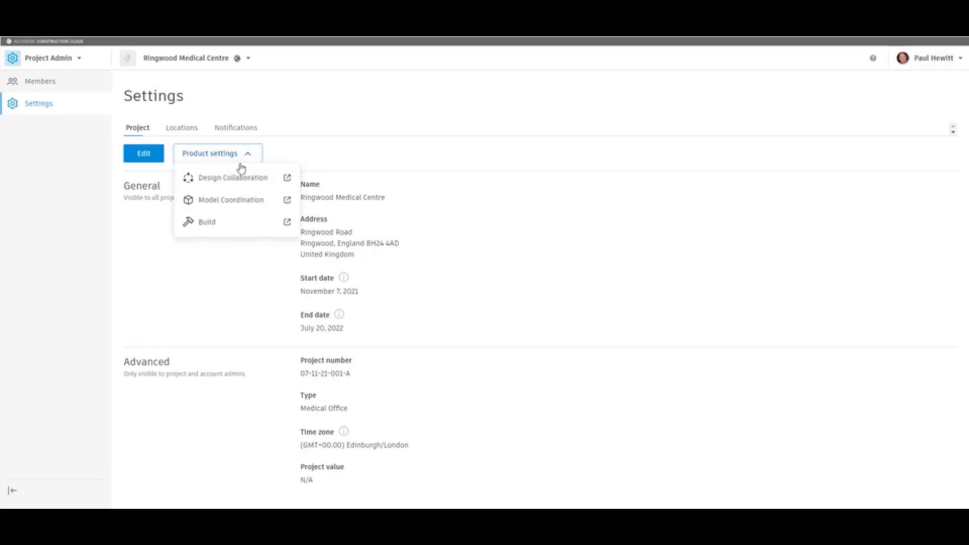
left_click(182, 128)
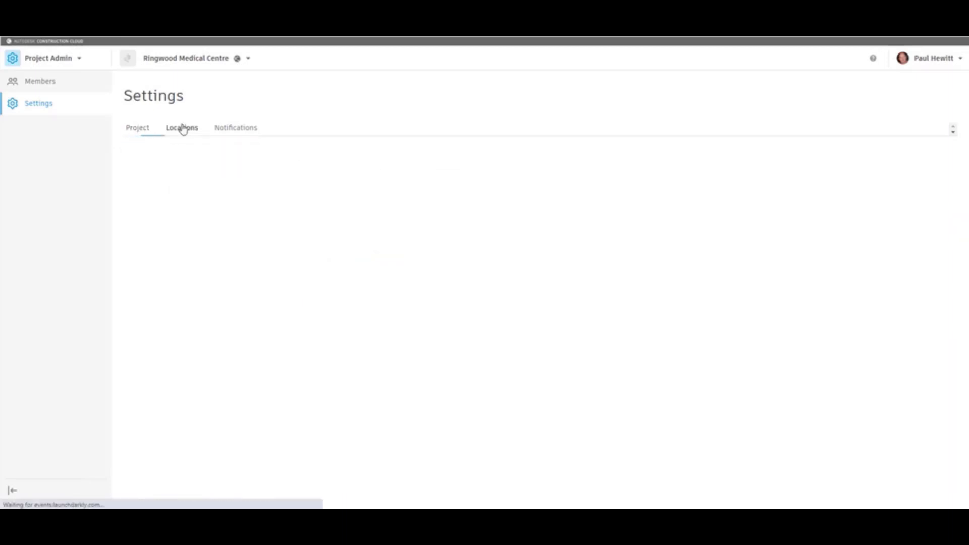
left_click(67, 60)
Switch to Docs and expand 1 WIP to reveal subfolders A - Architecture through W - Water Engineering
left_click(39, 88)
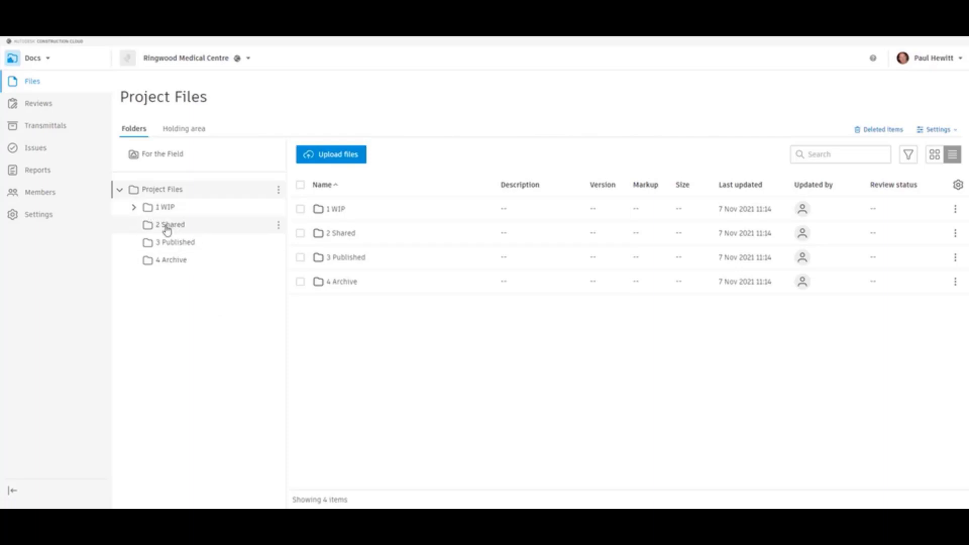
left_click(135, 208)
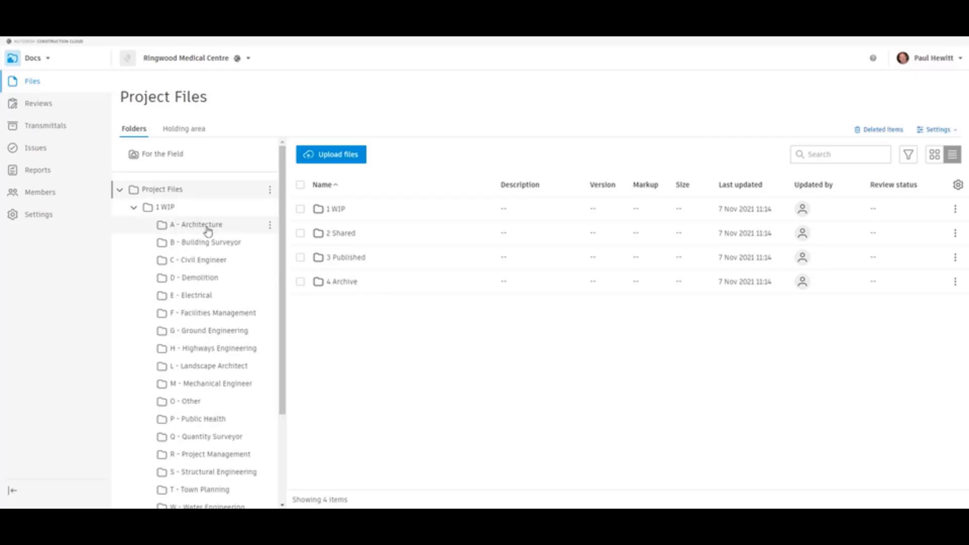